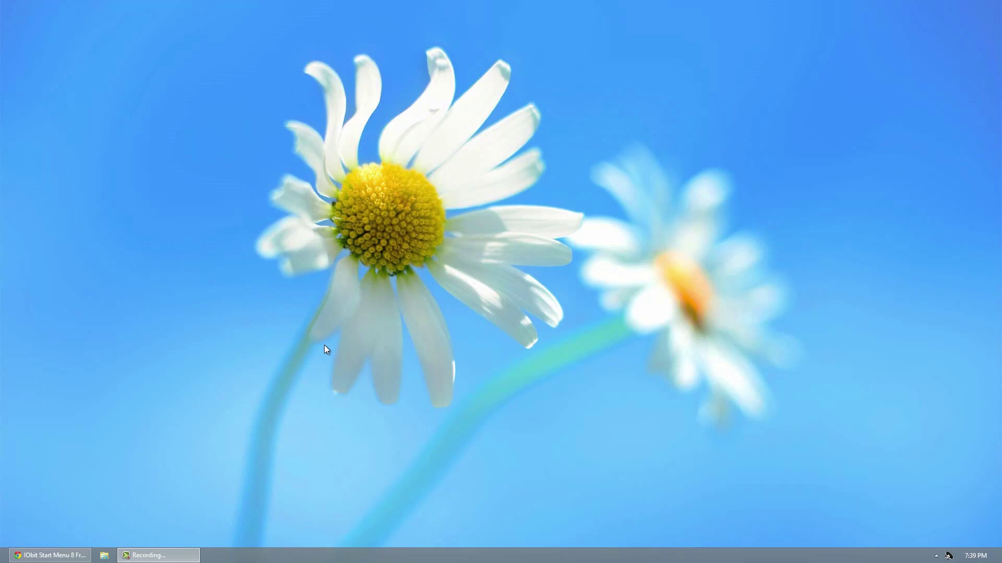
- Bring back the IObit Start Menu 8 page in Chrome, then switch to the Windows 8 Start screen
left_click(73, 555)
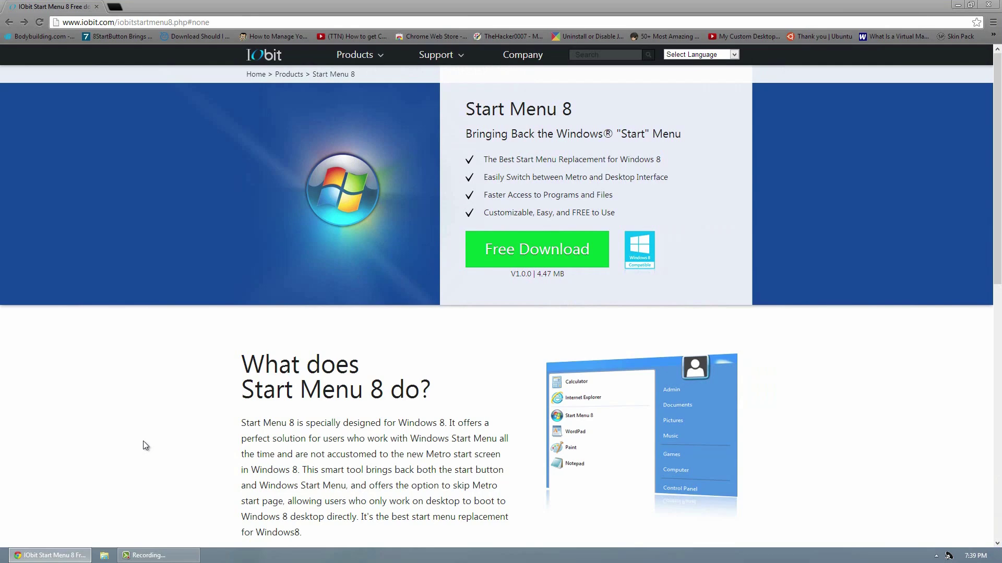
key("super")
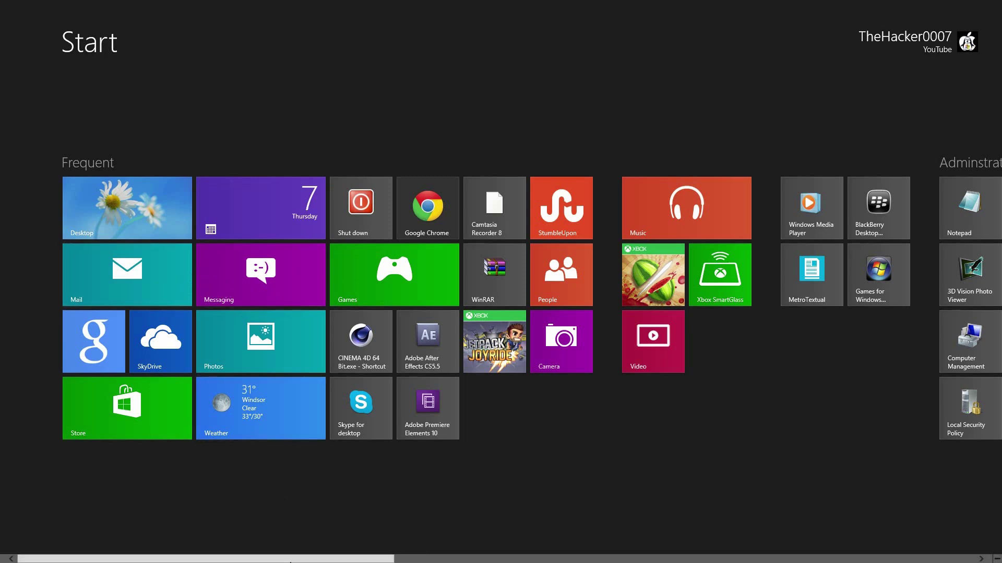
- Swipe through the Start screen tile groups, then return to the desktop via the Desktop tile
left_click_drag(293, 561, 667, 539)
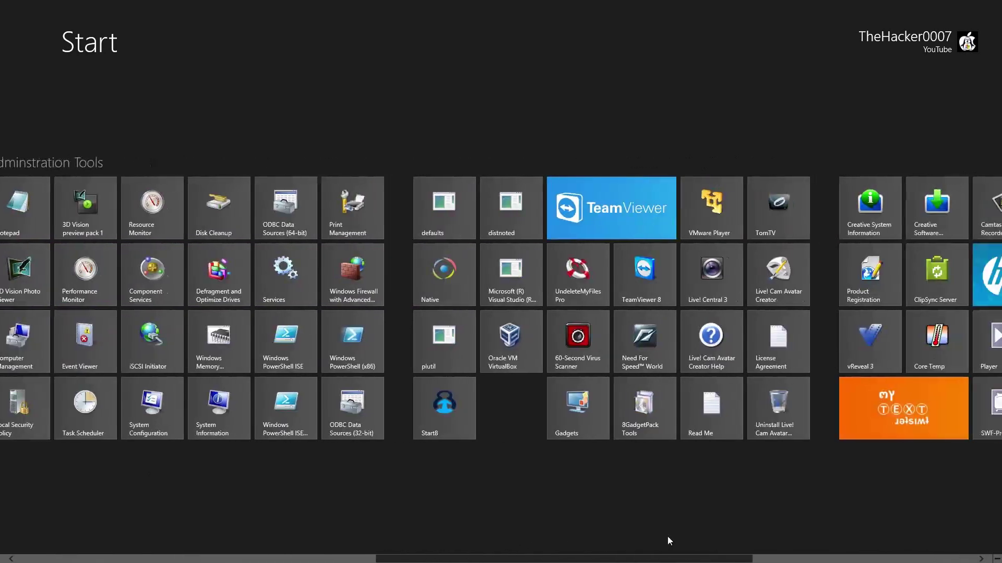
left_click_drag(585, 531, 262, 517)
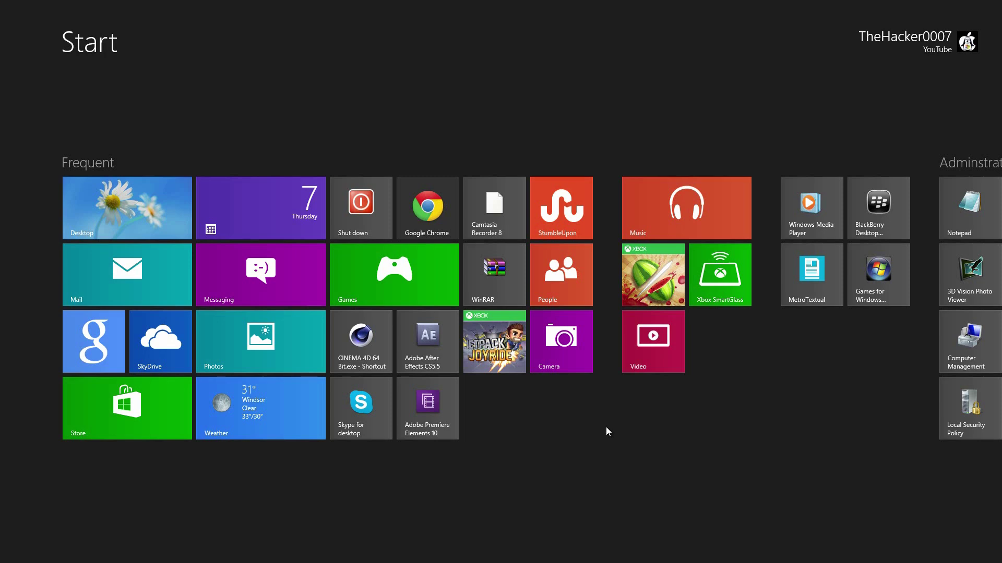
left_click(145, 208)
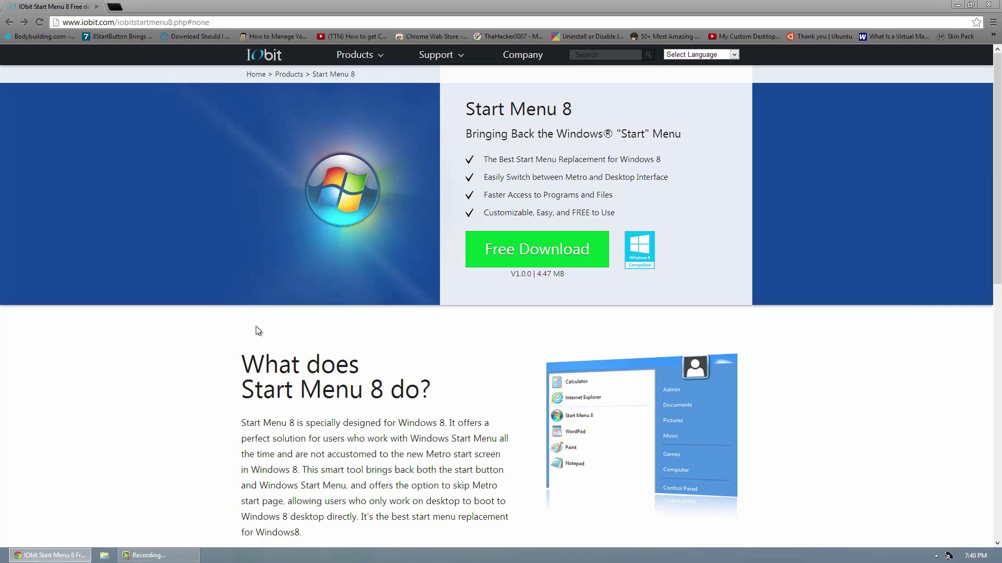
- Download startmenu-setup.exe through Free Download and CNET's Download Now, then run it
left_click(570, 253)
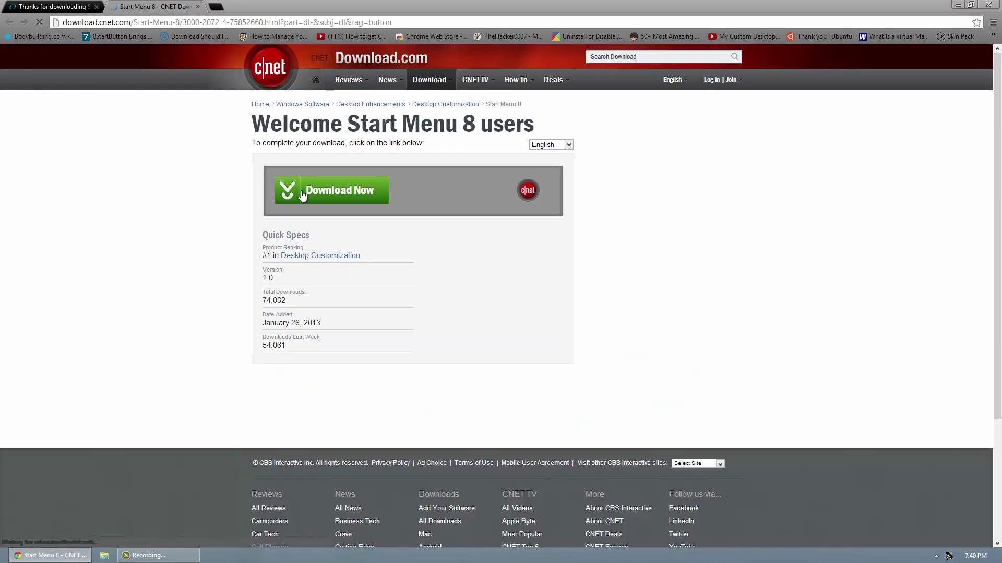
left_click(333, 198)
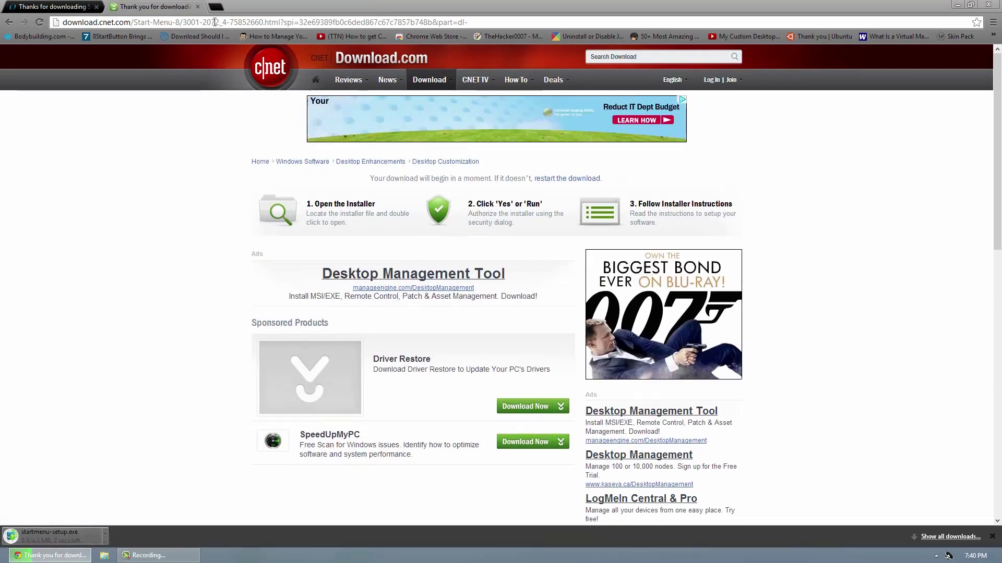
left_click(198, 7)
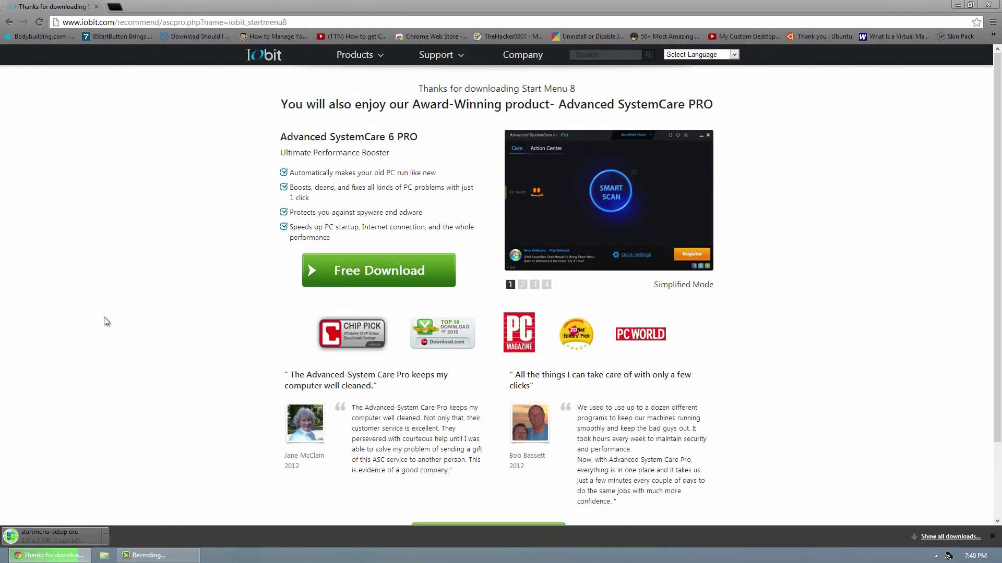
left_click(53, 533)
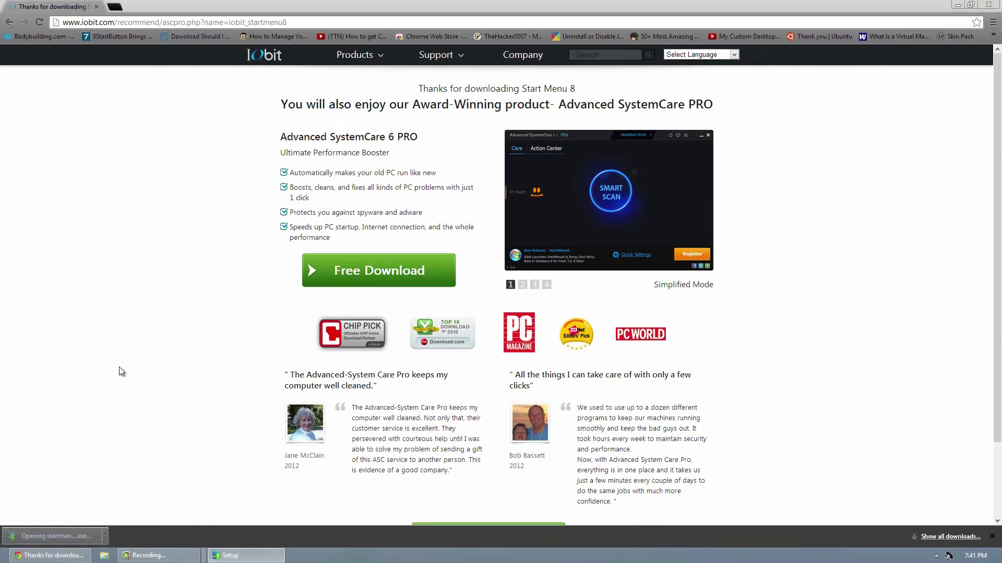
- Install StartMenu8 at the default location, declining the Advanced SystemCare Ultimate offer
left_click(957, 5)
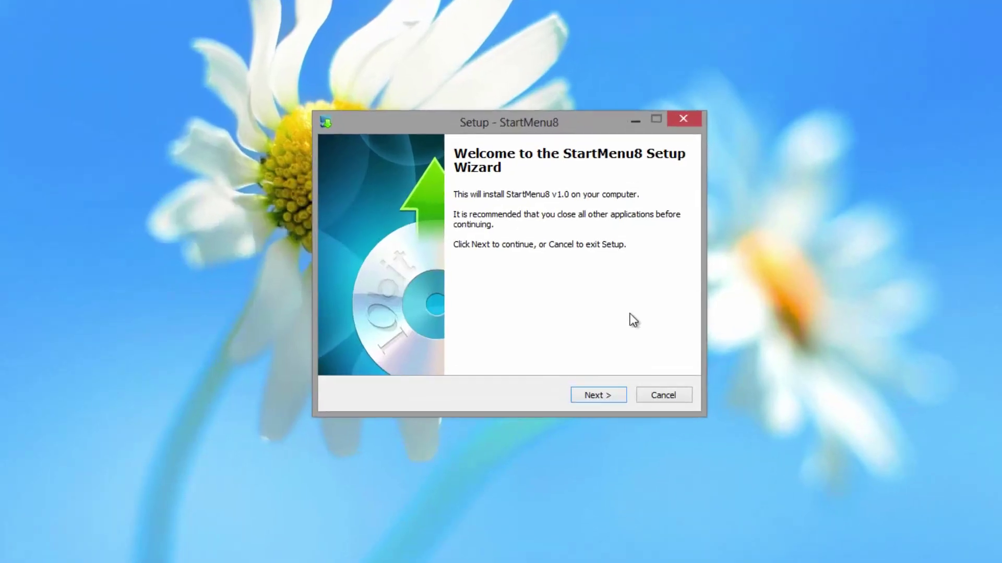
left_click(594, 397)
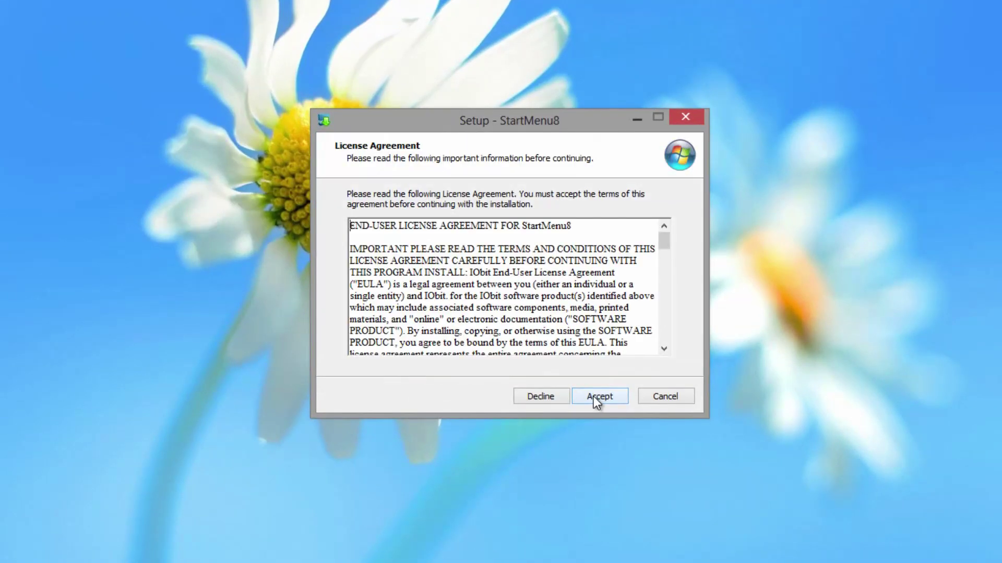
left_click(593, 396)
left_click(593, 396)
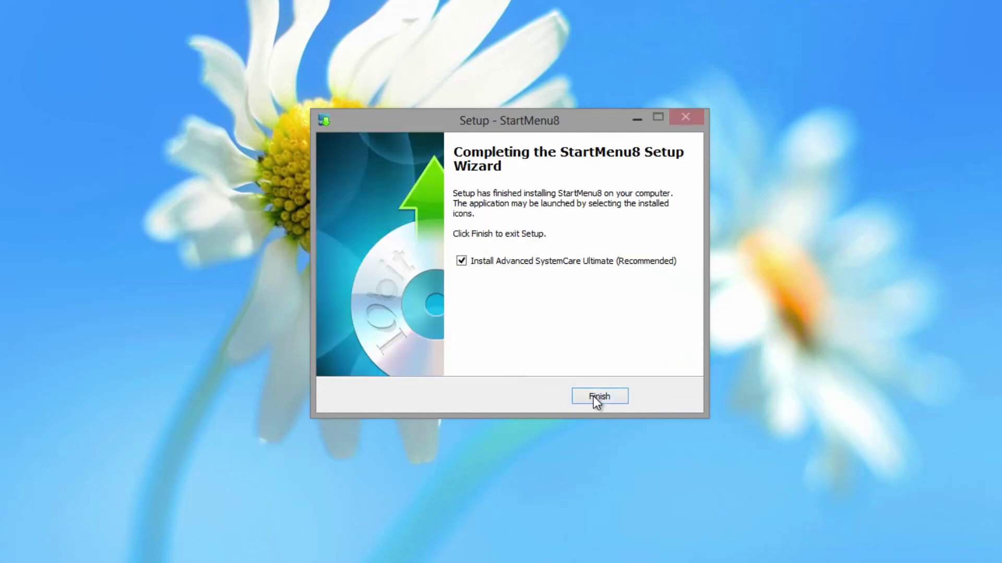
left_click(462, 261)
left_click(591, 398)
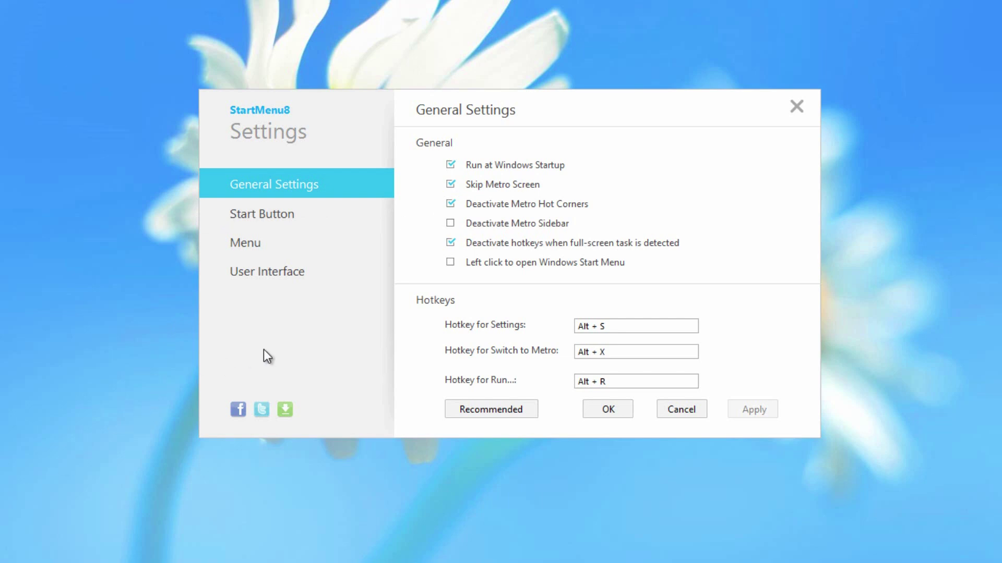
- Show the Start Button page with the ASC, Classic, Smile, Win7, Win8 and Winbule skins
left_click(259, 211)
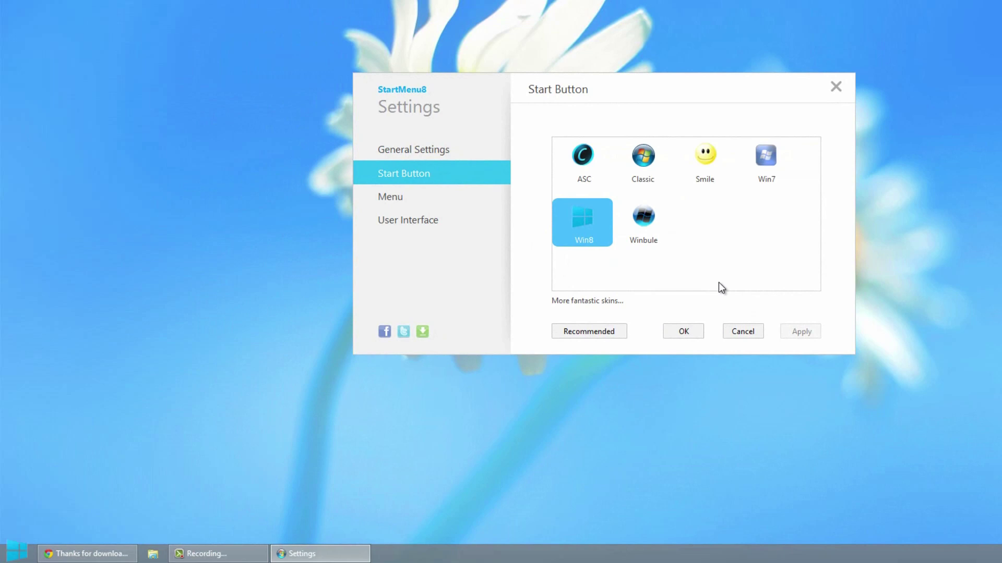
- Apply the Win7, then Winbule, and finally the Classic start button skin
left_click(770, 157)
left_click(795, 333)
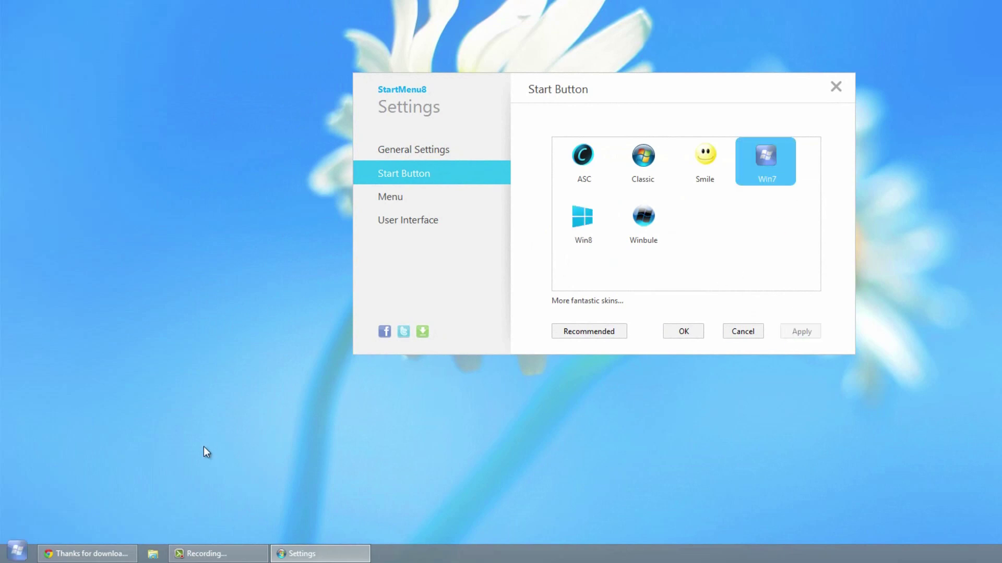
left_click(643, 218)
left_click(801, 338)
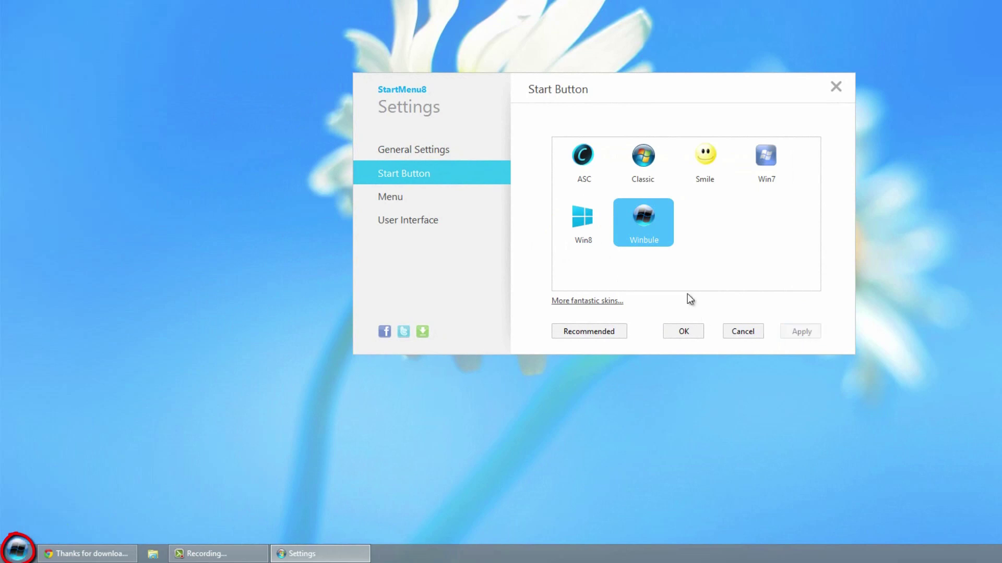
left_click(645, 159)
left_click(797, 334)
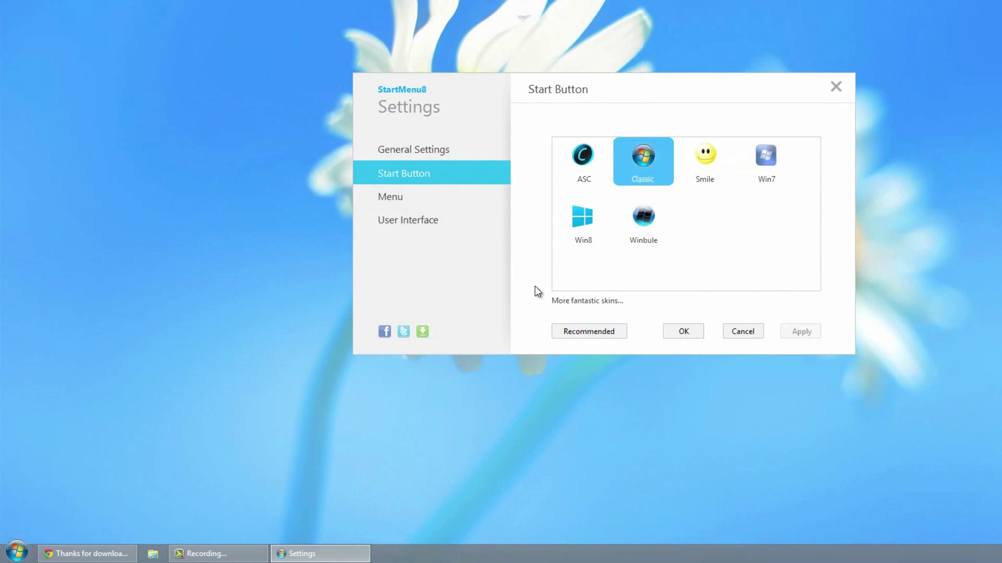
- Browse the More fantastic skins page, then show the Menu item display options
left_click(569, 302)
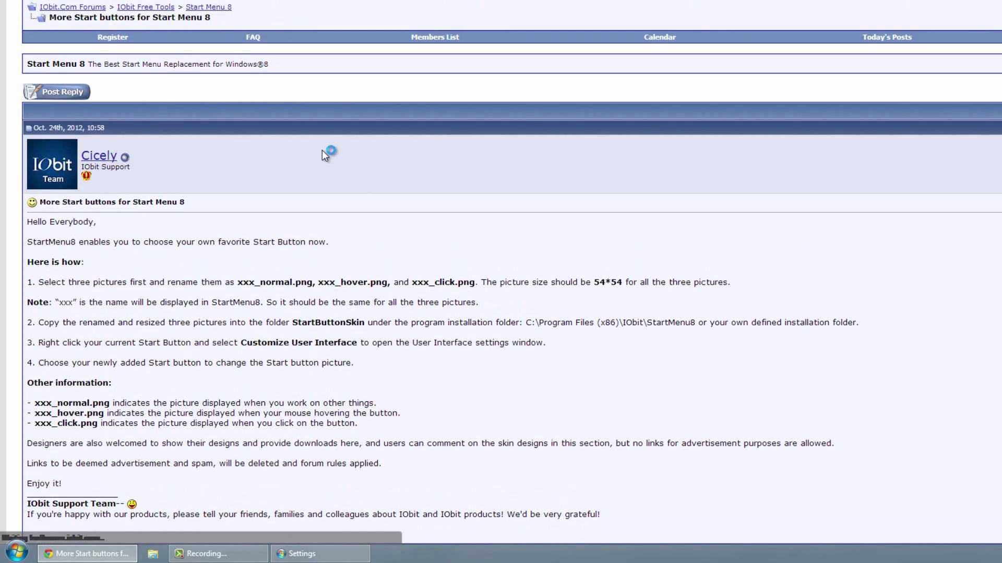
scroll(432, 201, "down", 5)
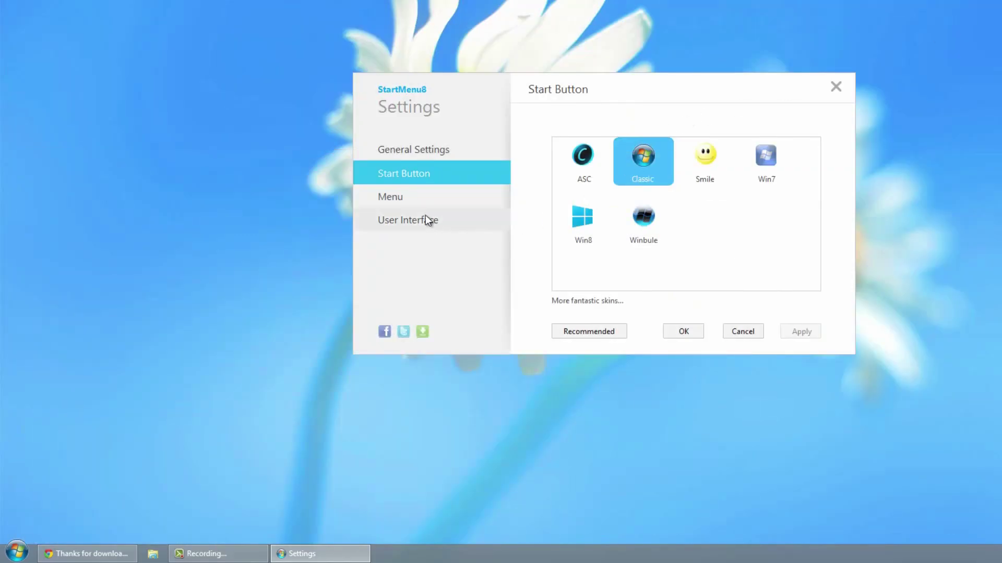
left_click(409, 204)
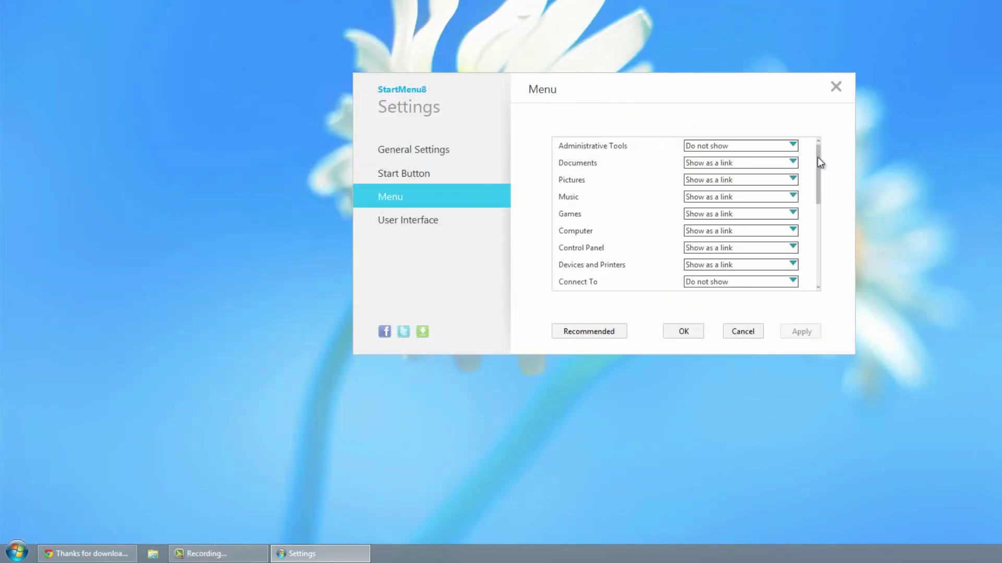
- Scroll to the bottom of the Menu item options, then show the User Interface page
left_click_drag(818, 159, 815, 291)
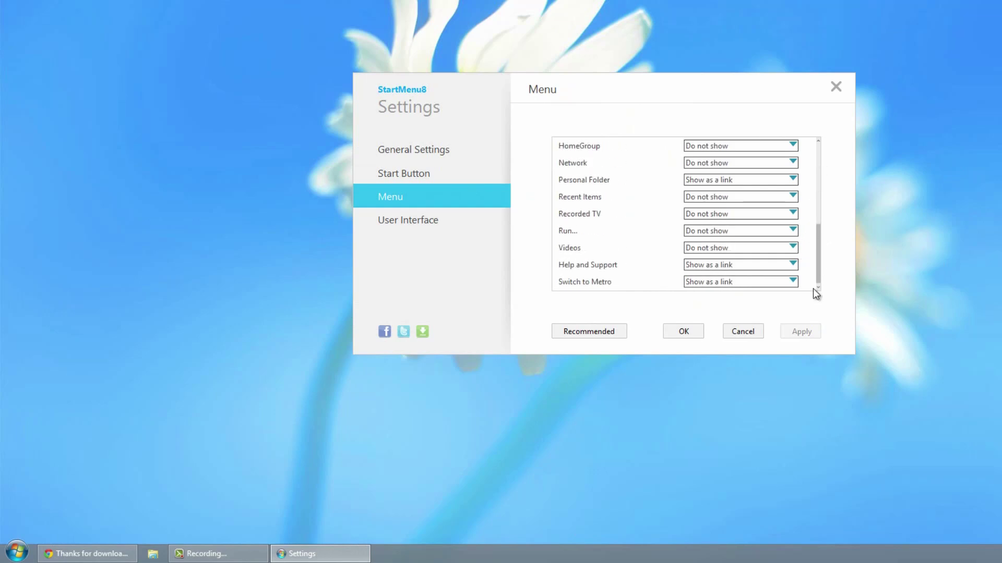
left_click(426, 218)
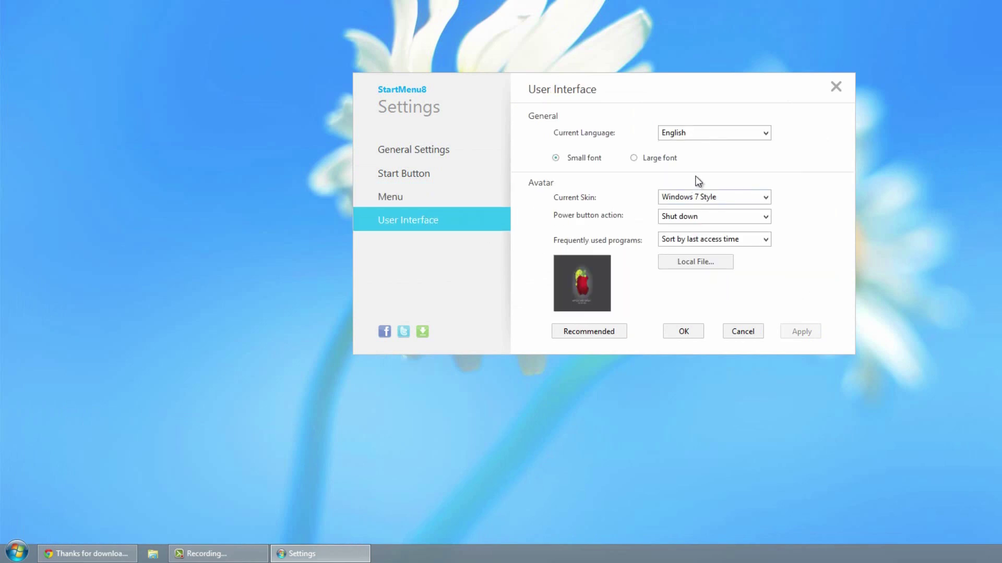
- Set the avatar picture to the local file Nexus Logo_6.jpg
left_click(694, 198)
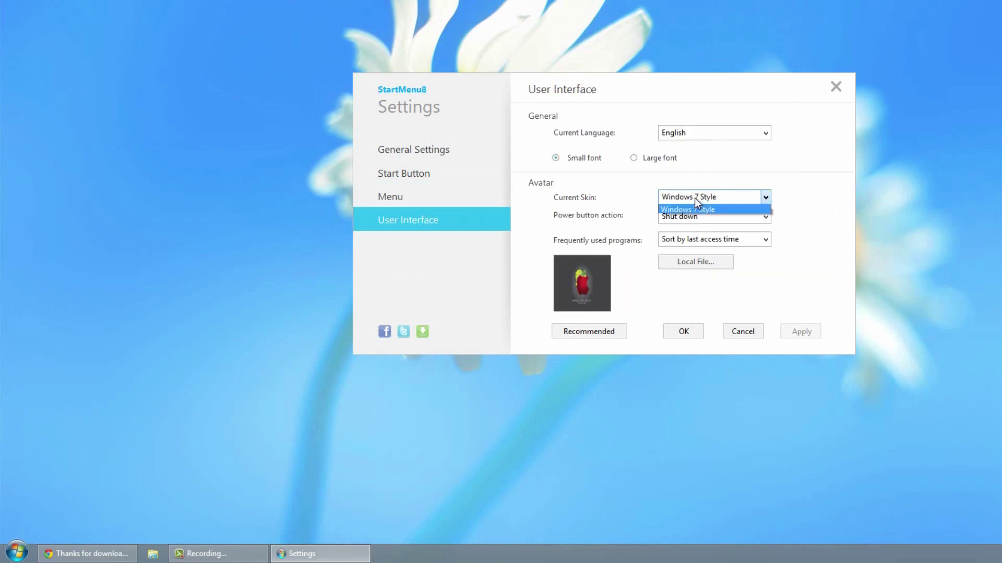
left_click(937, 199)
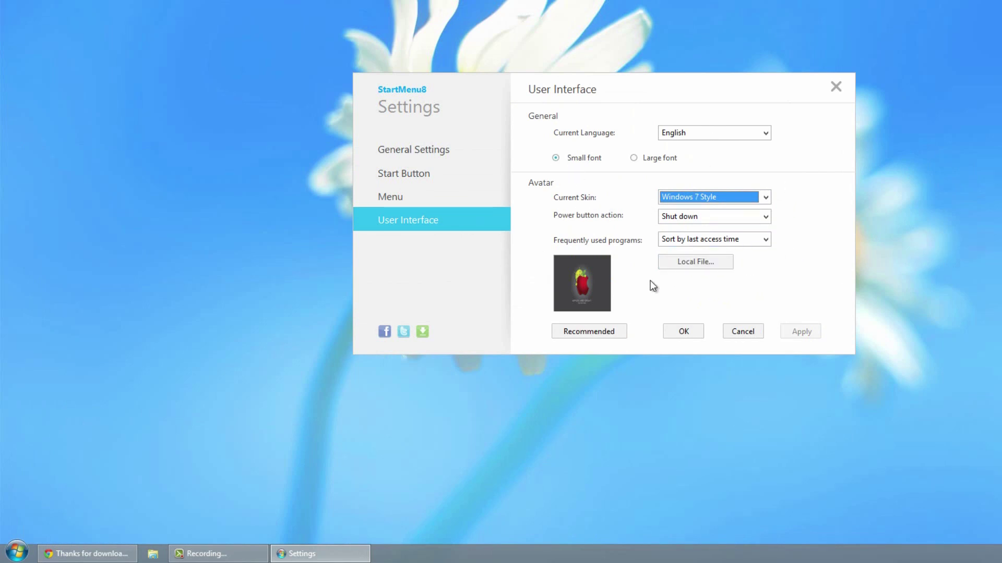
left_click(703, 263)
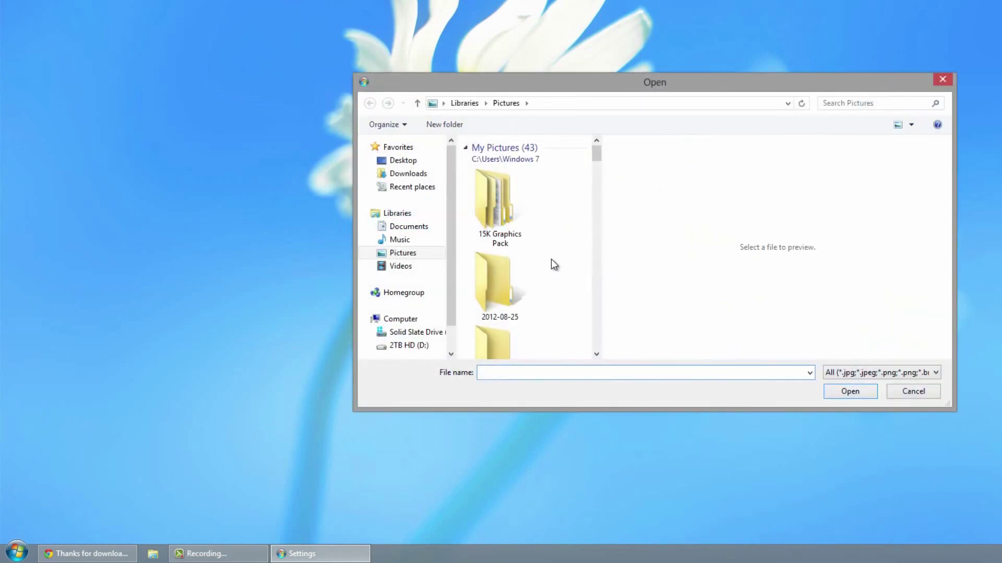
left_click_drag(600, 156, 560, 327)
left_click(516, 215)
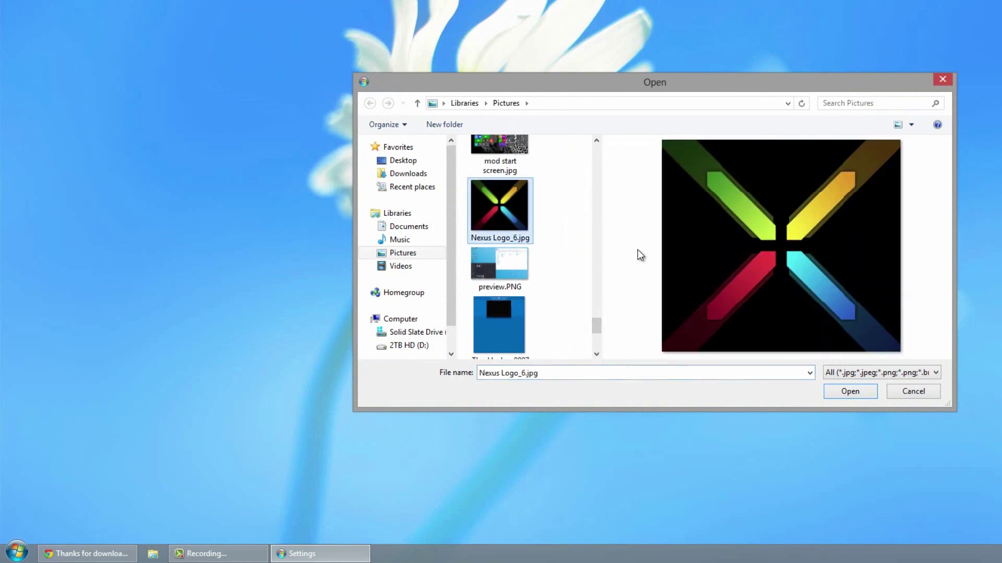
left_click(840, 390)
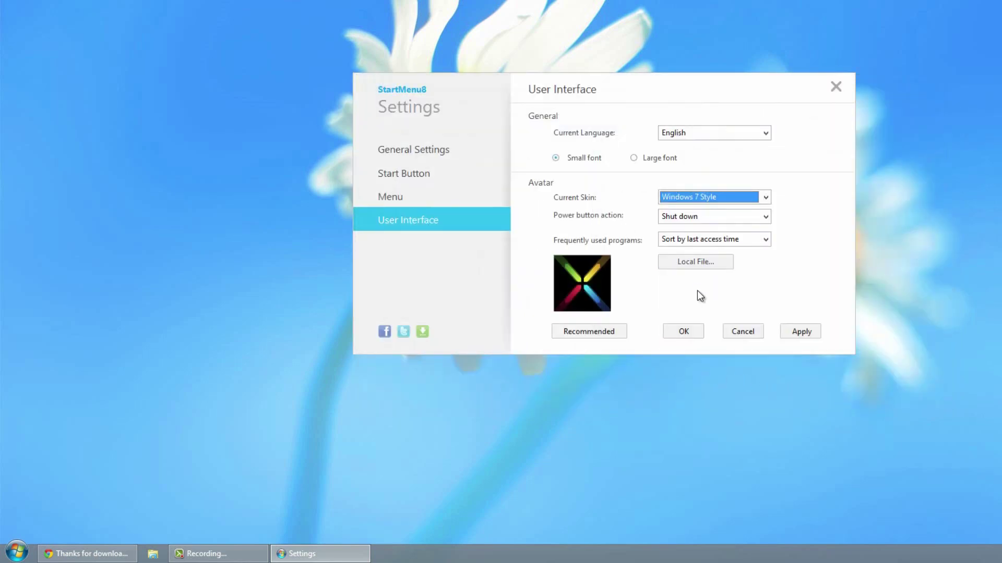
- Switch the menu skin to Windows 8 Style, apply, and save the settings with OK
left_click(723, 197)
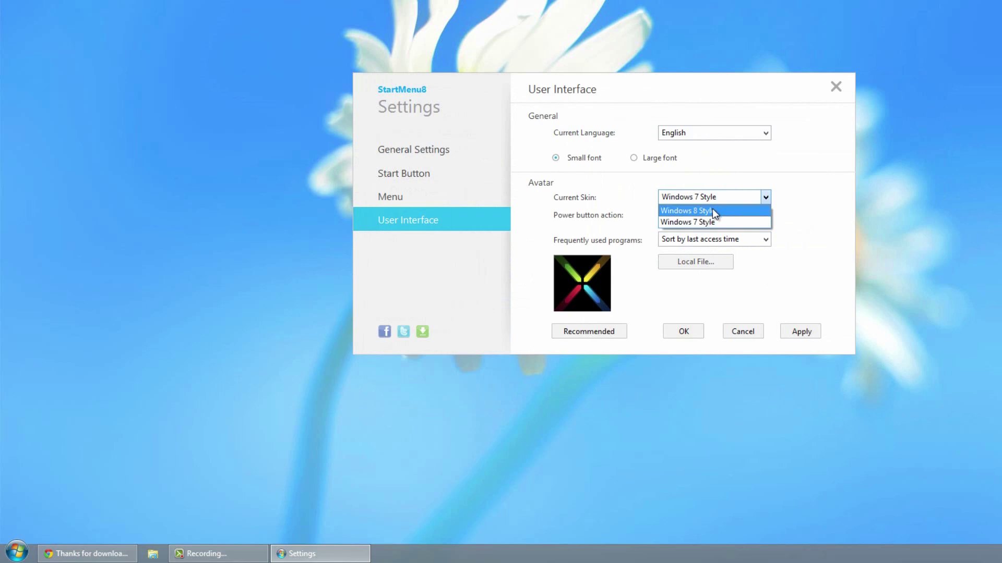
left_click(712, 208)
left_click(808, 345)
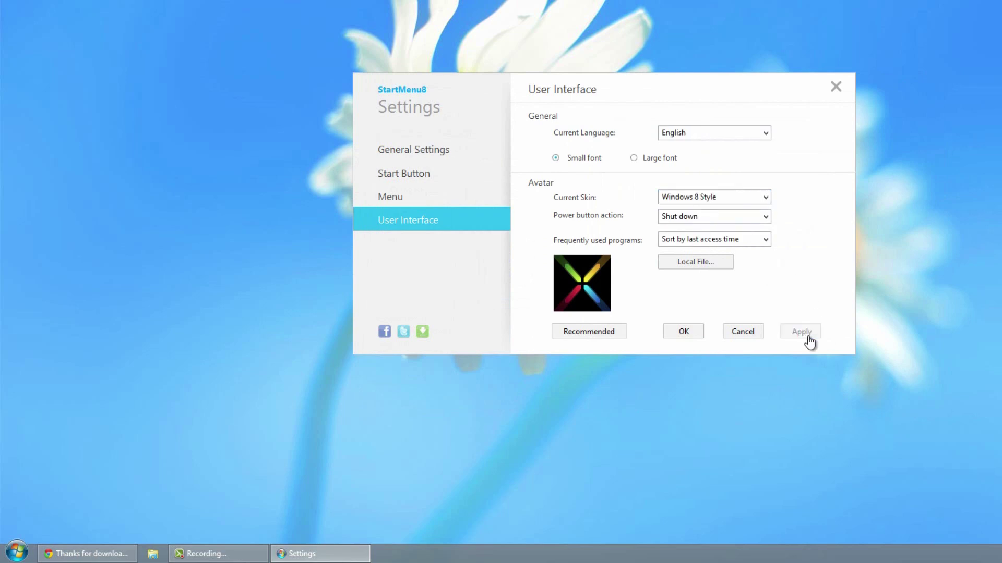
left_click(682, 334)
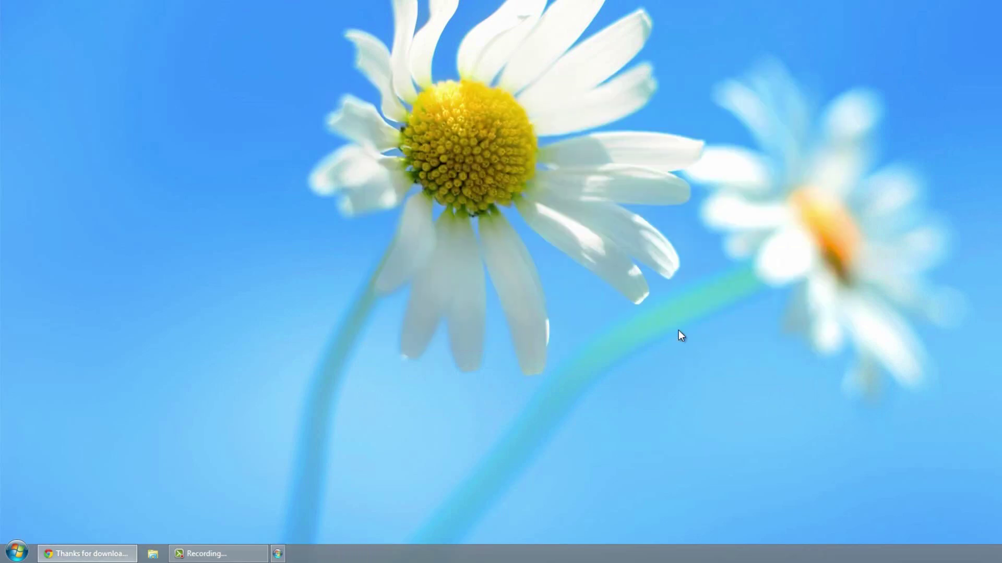
- Launch Core Temp from the start menu, close it, and reopen the start menu with the Windows key
left_click(7, 551)
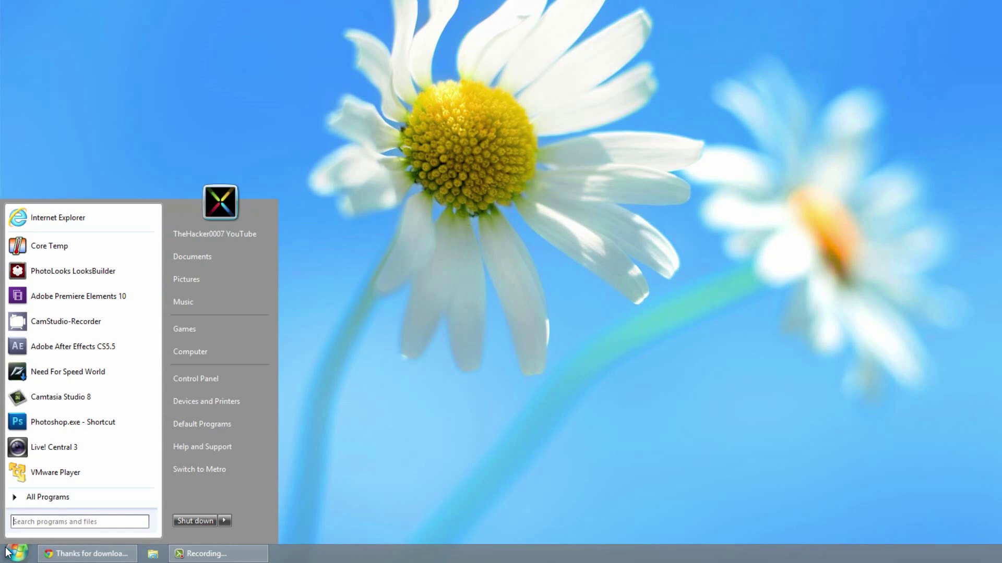
left_click(65, 247)
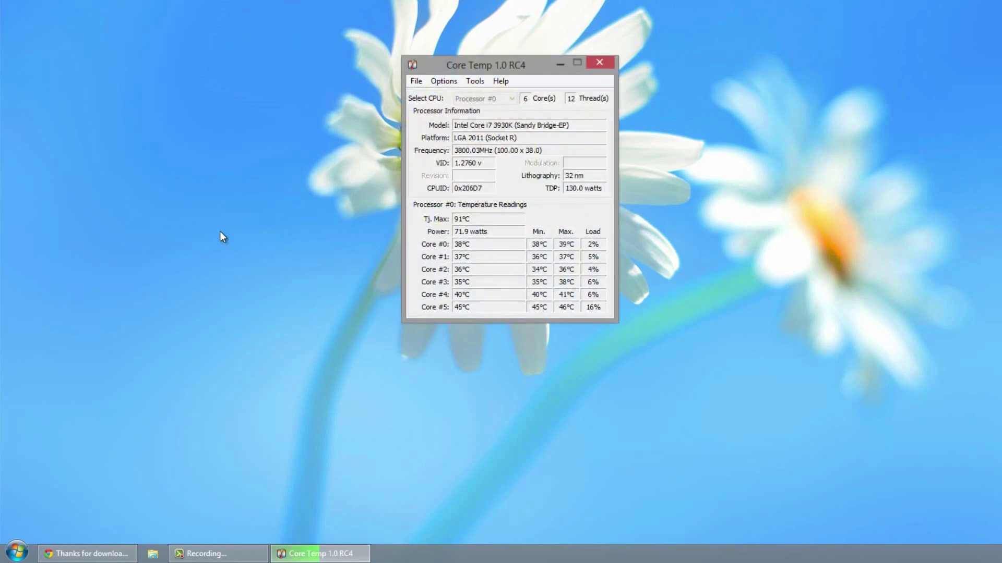
left_click(599, 62)
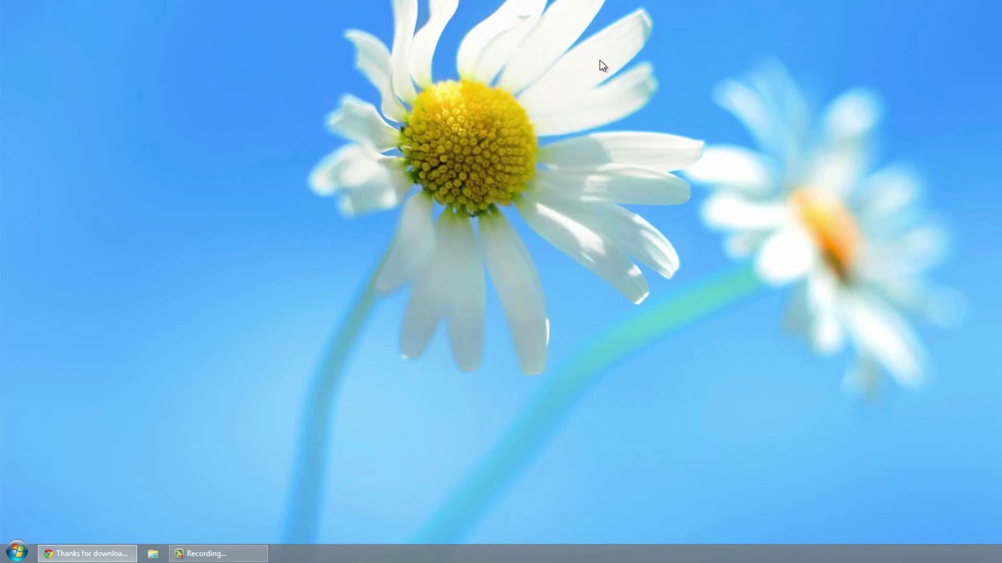
key("super")
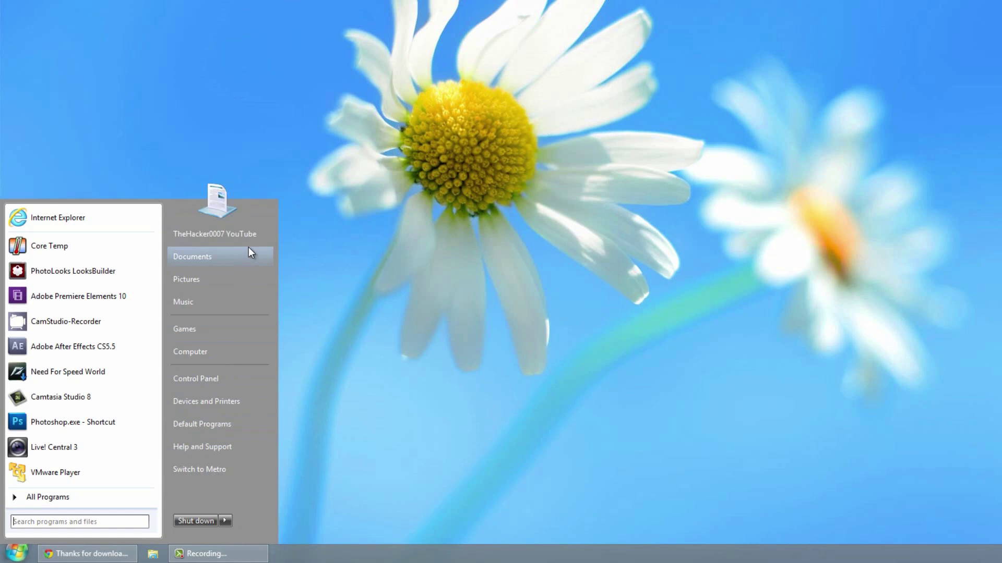
- Visit the Metro Start screen, return to the desktop, and reopen the start menu
left_click(213, 472)
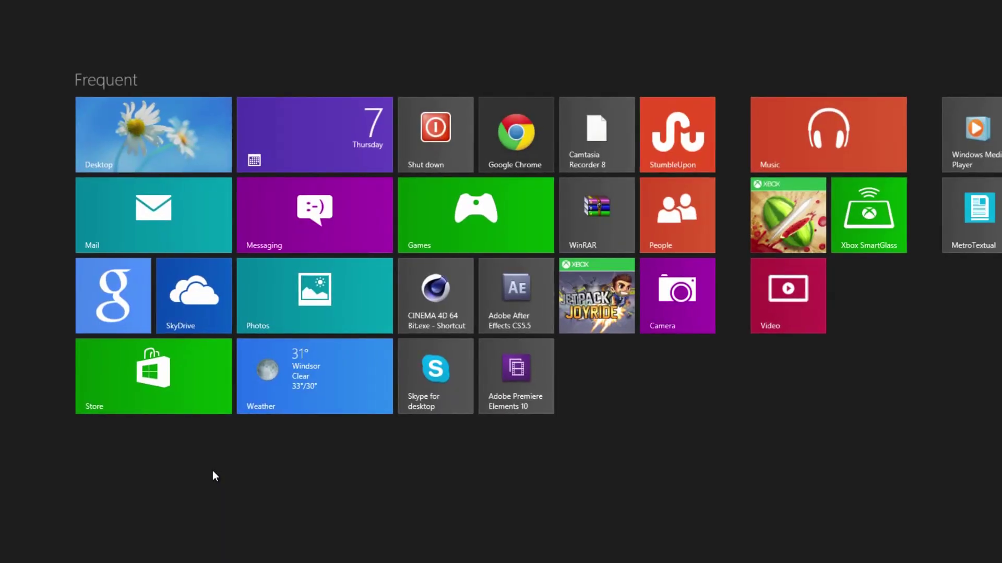
left_click(156, 152)
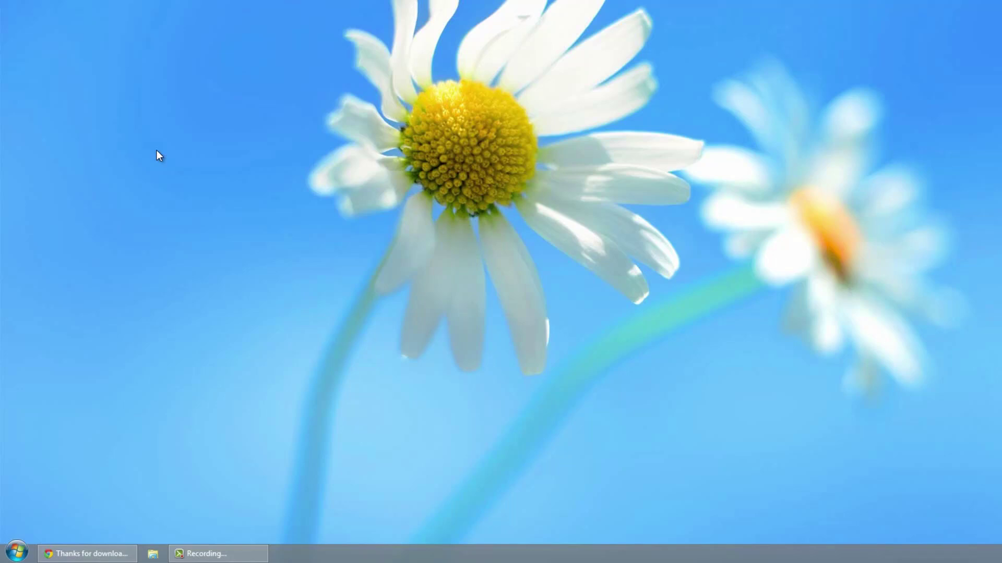
left_click(17, 552)
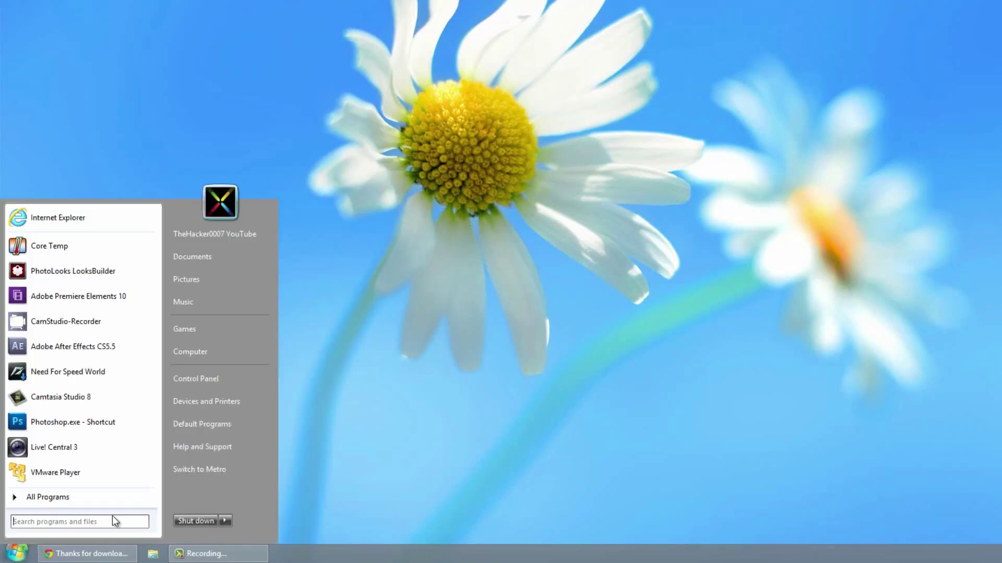
- Scroll through All Programs, close the menu, and bring up the start button's Settings/Run/Exit options
left_click(124, 499)
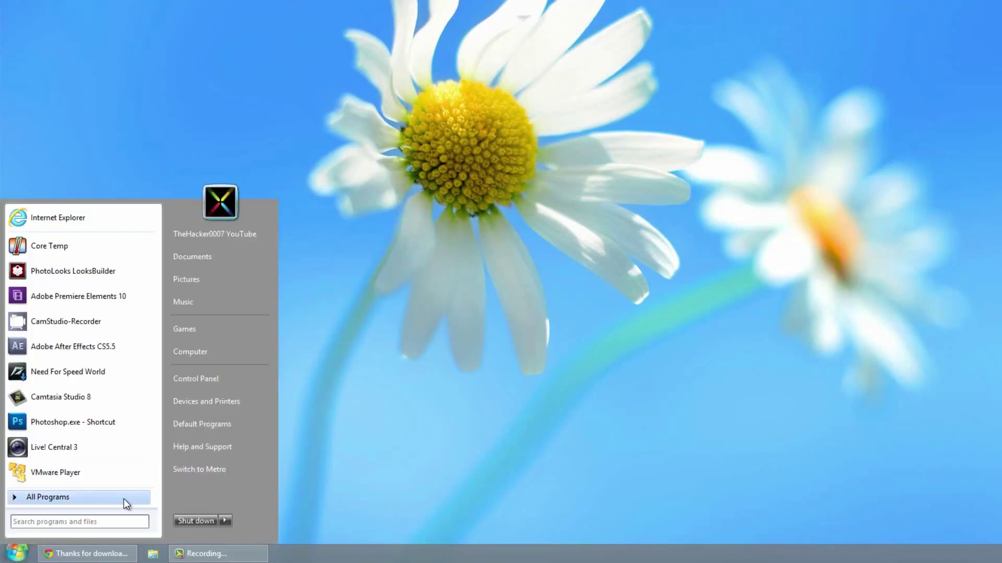
scroll(136, 335, "down", 10)
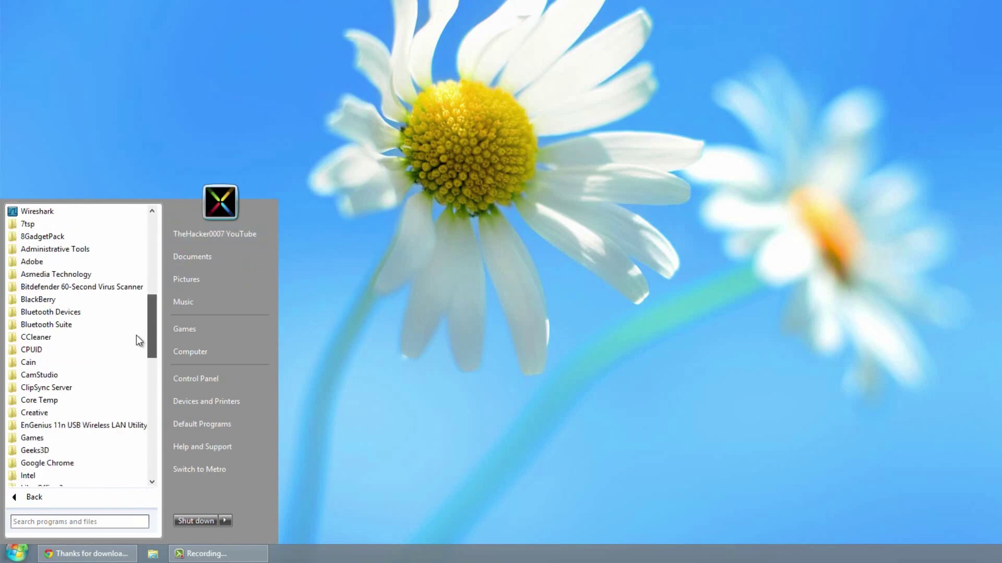
left_click_drag(152, 415, 166, 217)
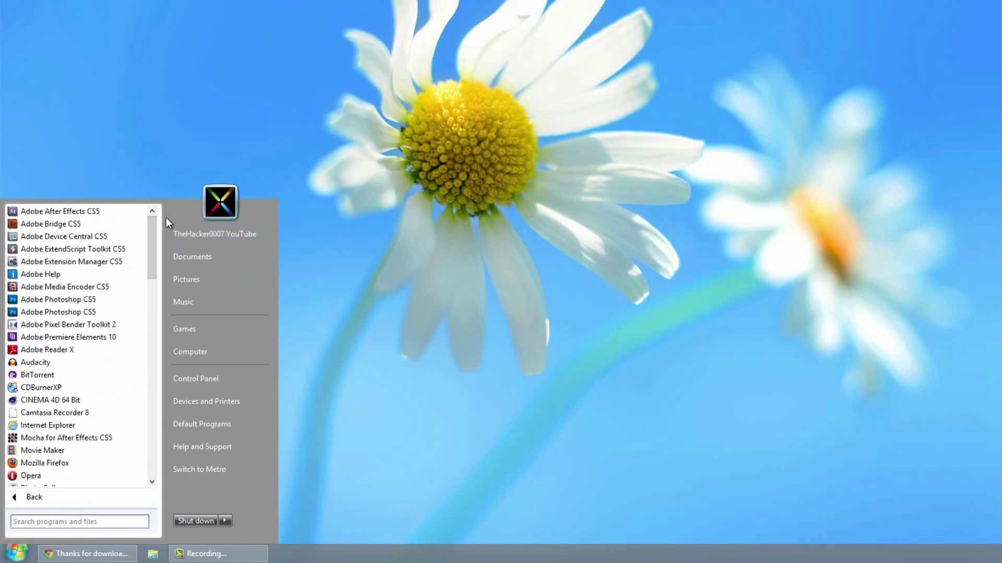
left_click(349, 179)
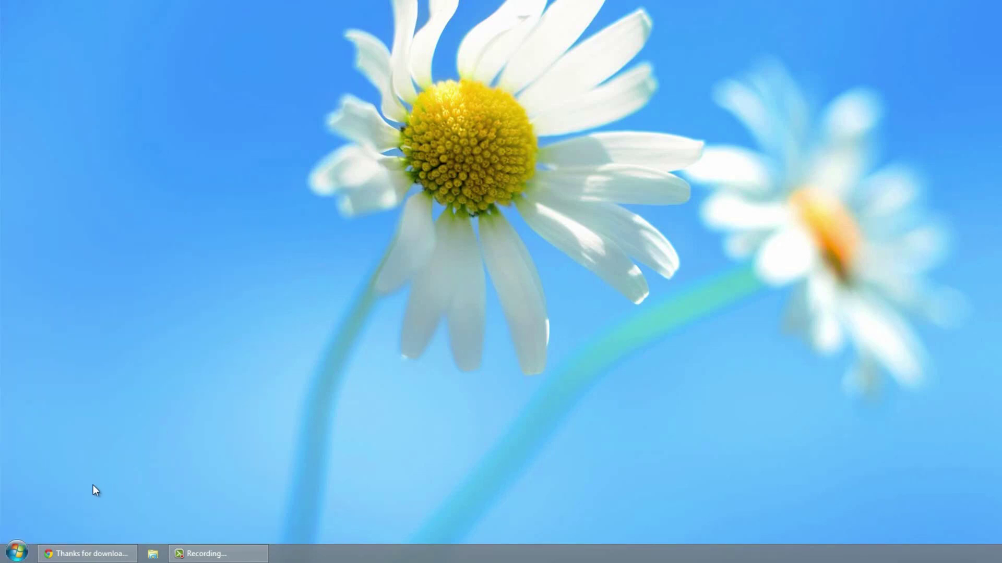
right_click(17, 550)
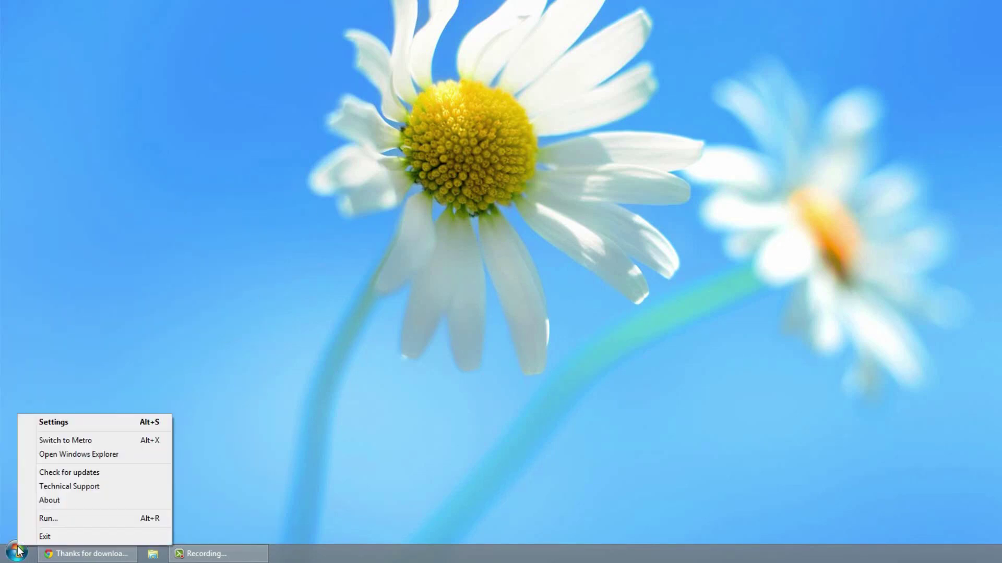
- Switch the StartMenu8 skin to Windows 7 Style on the User Interface page, apply, and confirm
left_click(63, 423)
left_click(409, 196)
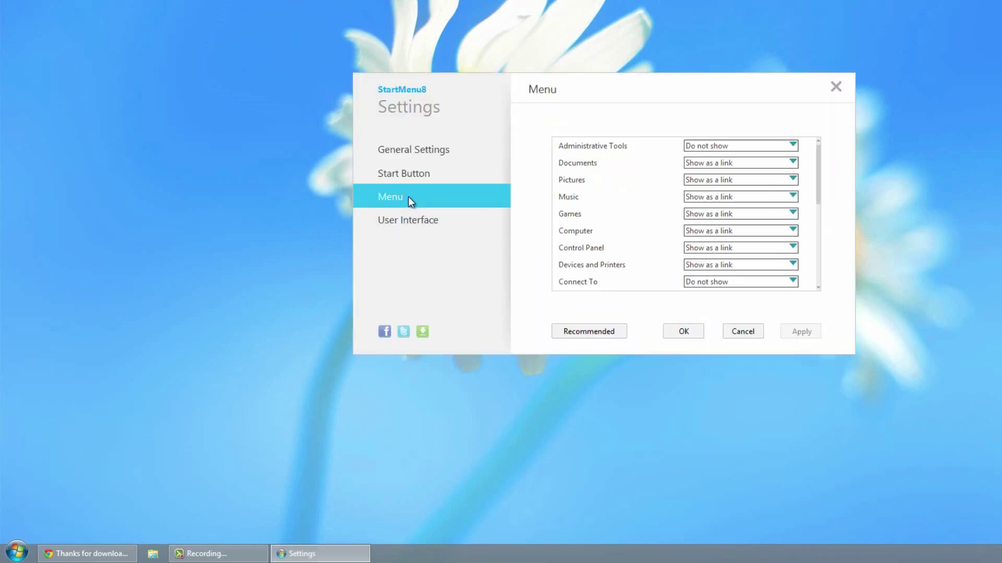
left_click(406, 223)
left_click(708, 199)
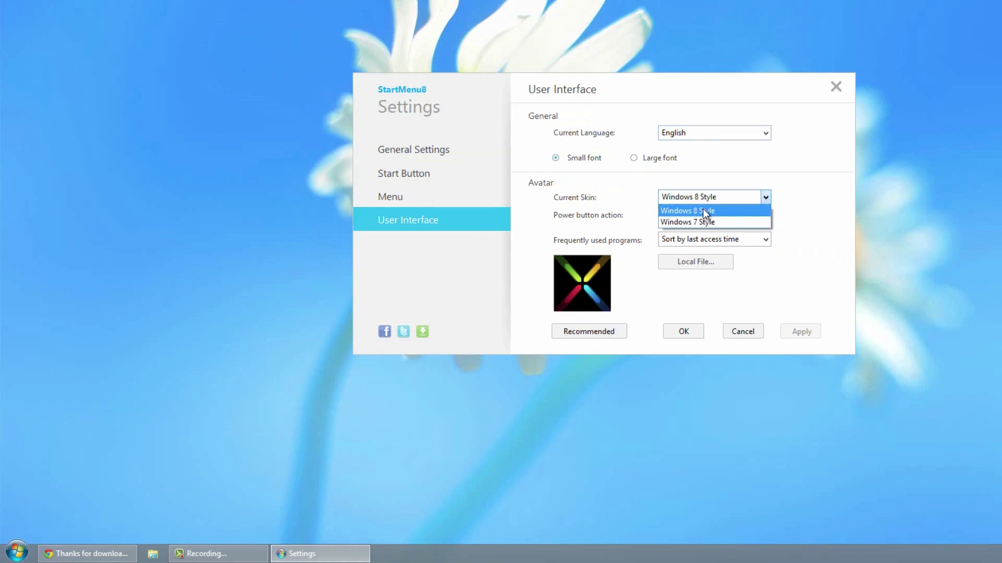
left_click(698, 221)
left_click(802, 332)
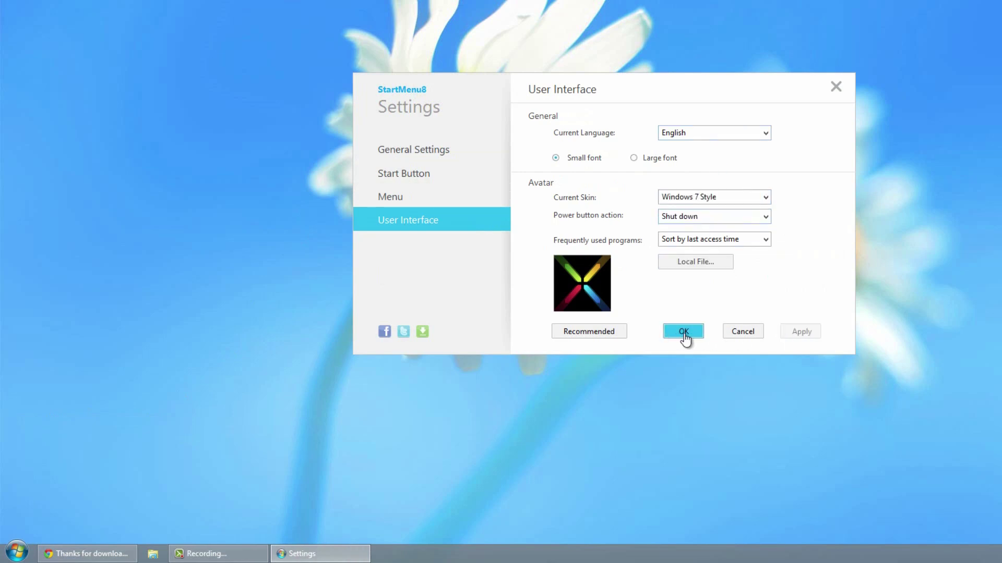
left_click(15, 553)
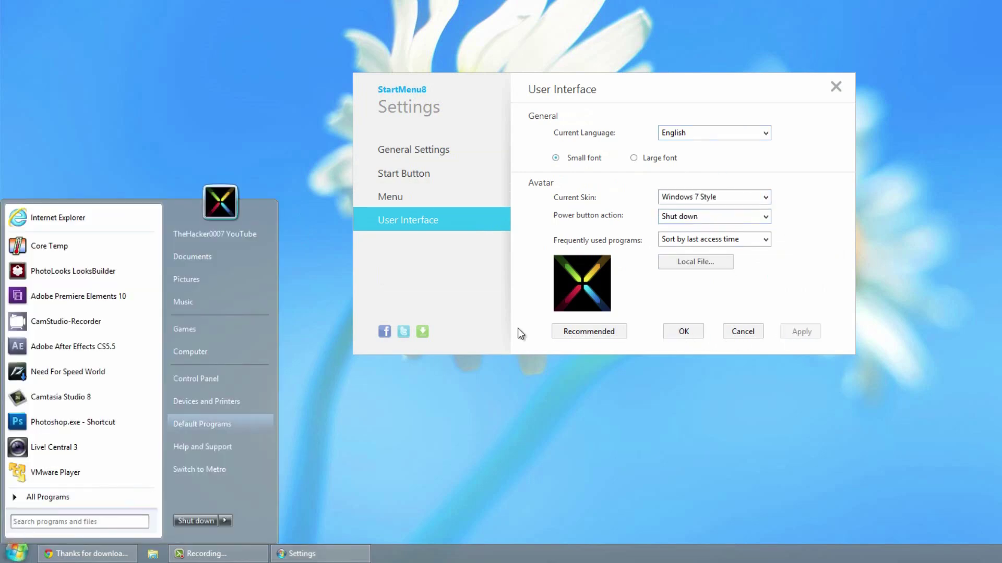
left_click(684, 331)
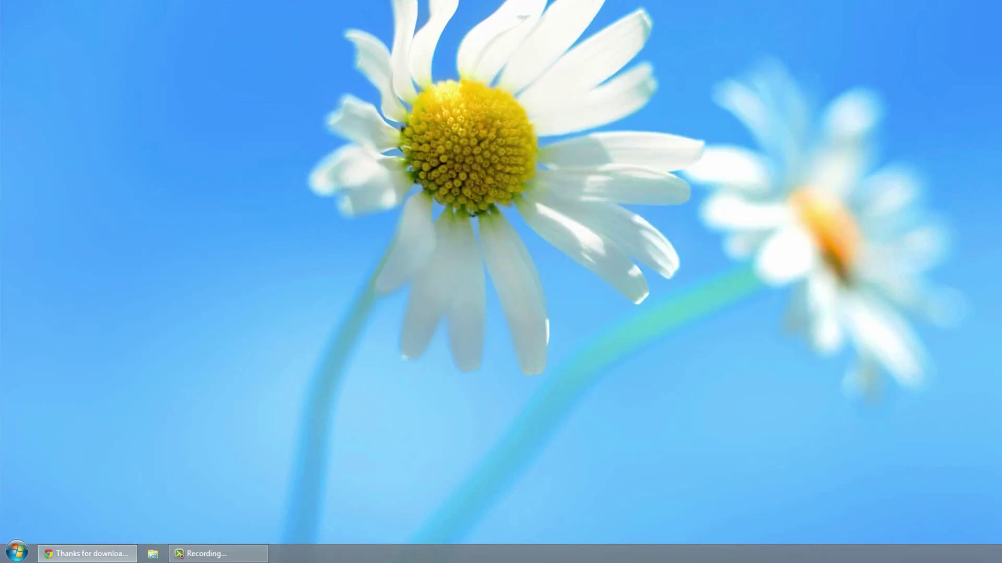
- Test the new start menu by opening and closing Documents, then reopen StartMenu8 settings
left_click(16, 553)
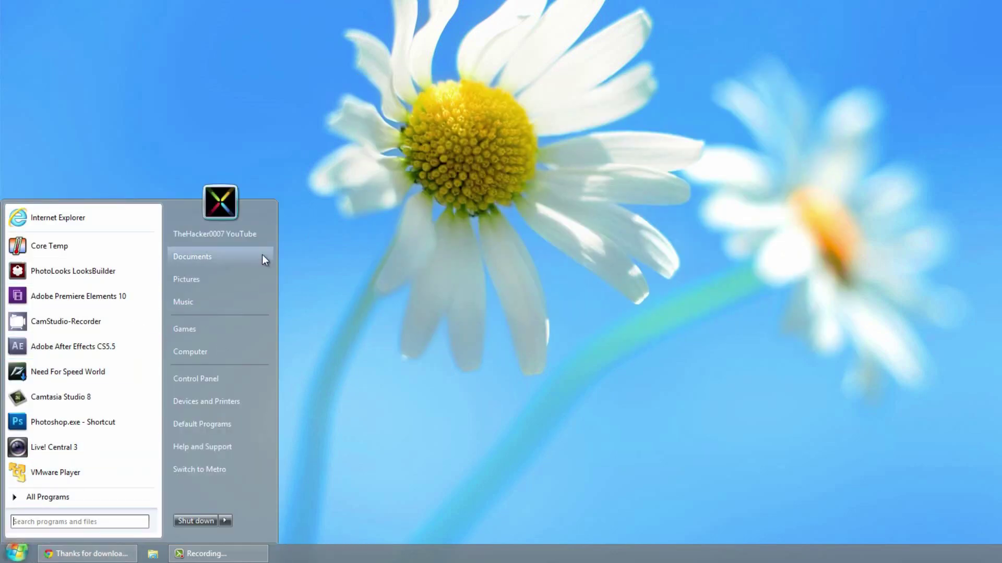
left_click(240, 255)
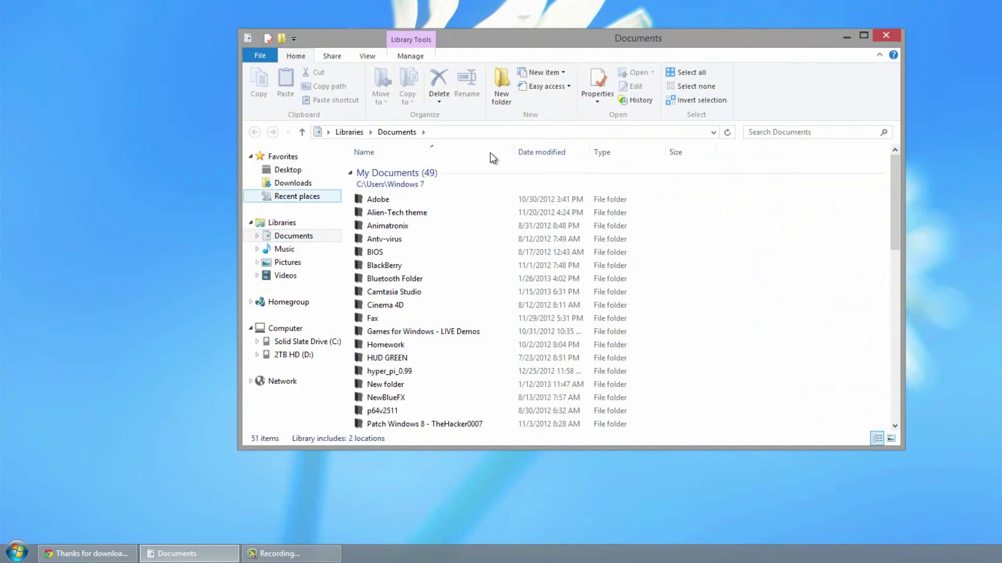
left_click(891, 36)
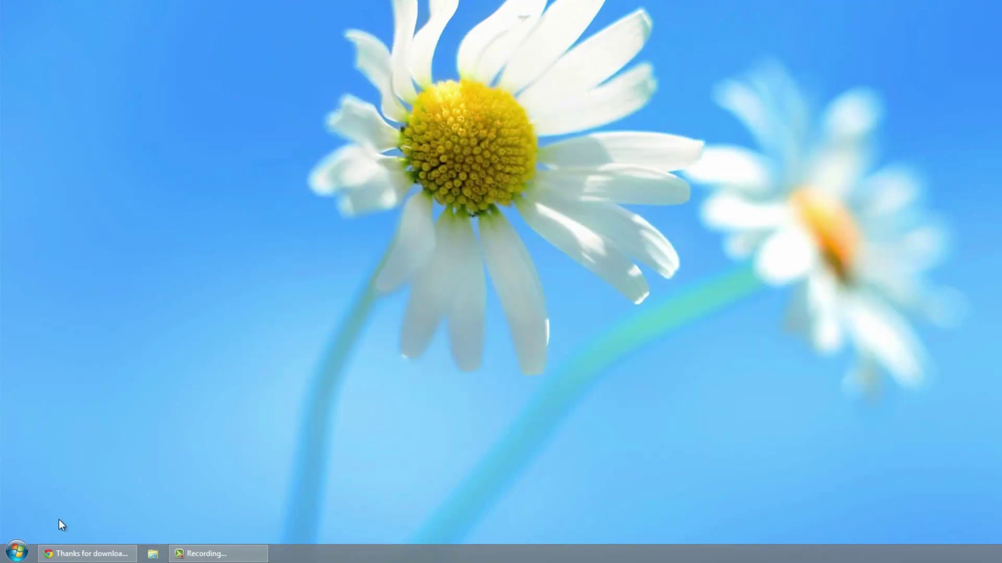
right_click(19, 556)
left_click(44, 431)
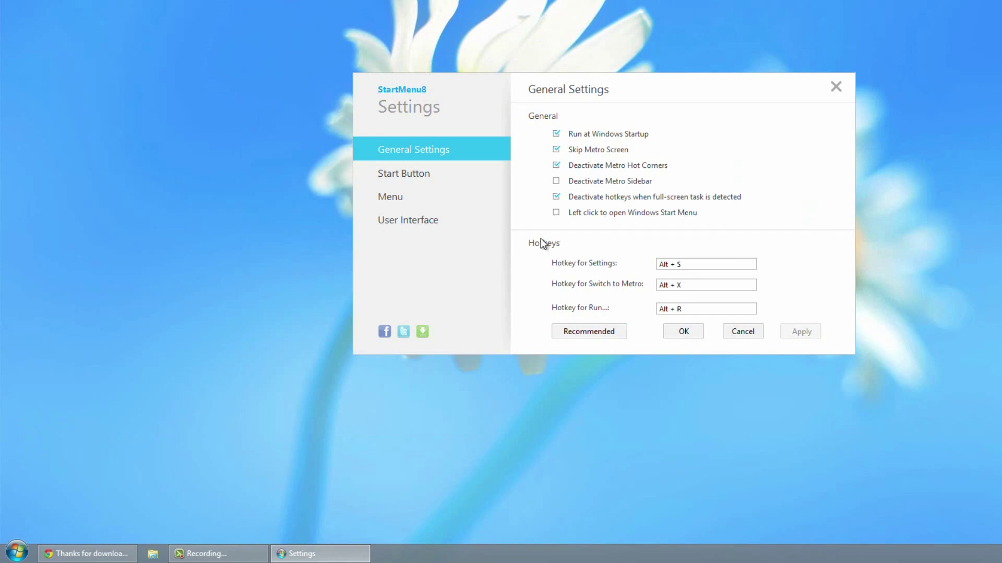
- Review the User Interface power button action choices, keeping Shut down, and preview the start menu's power options
left_click(414, 226)
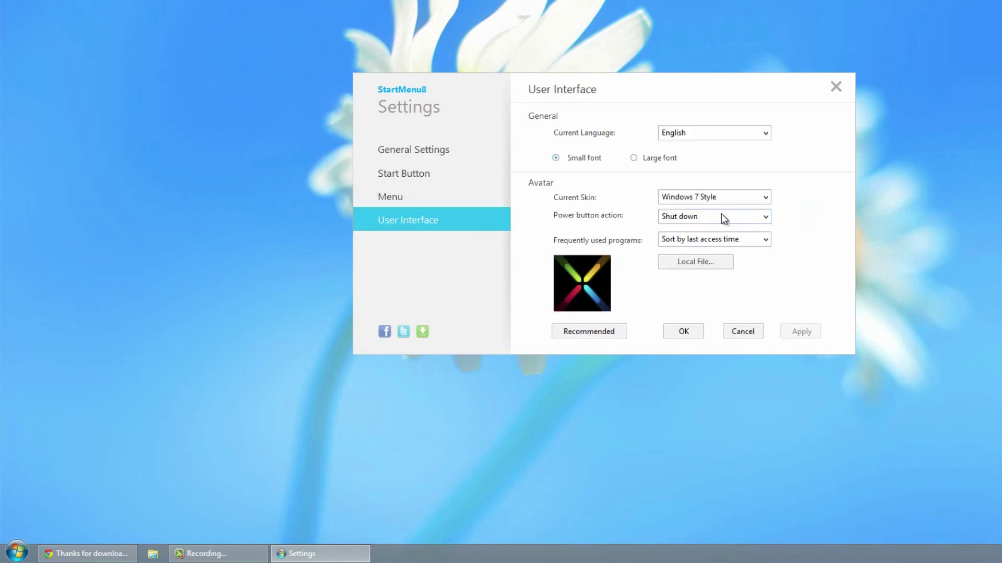
left_click(678, 216)
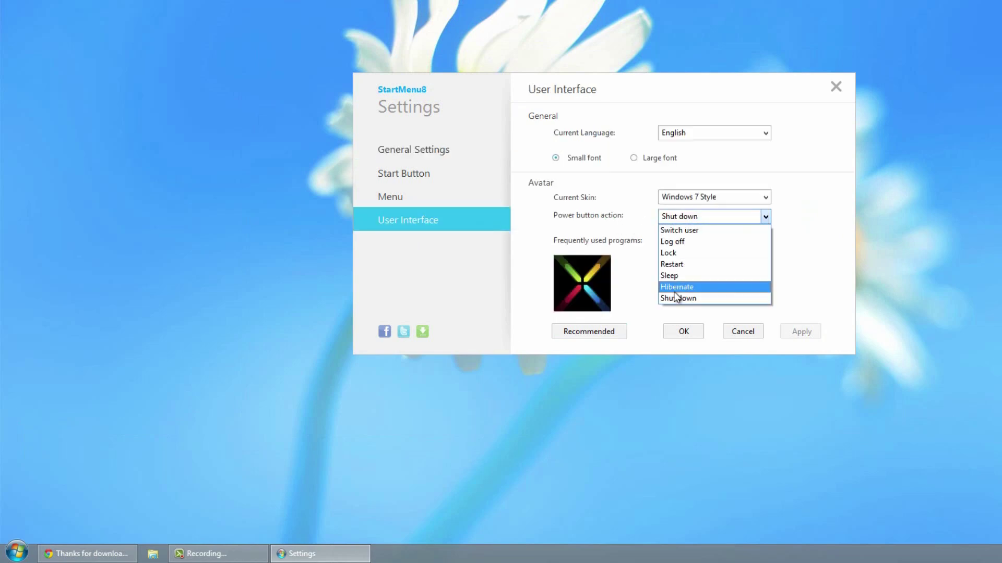
left_click(17, 553)
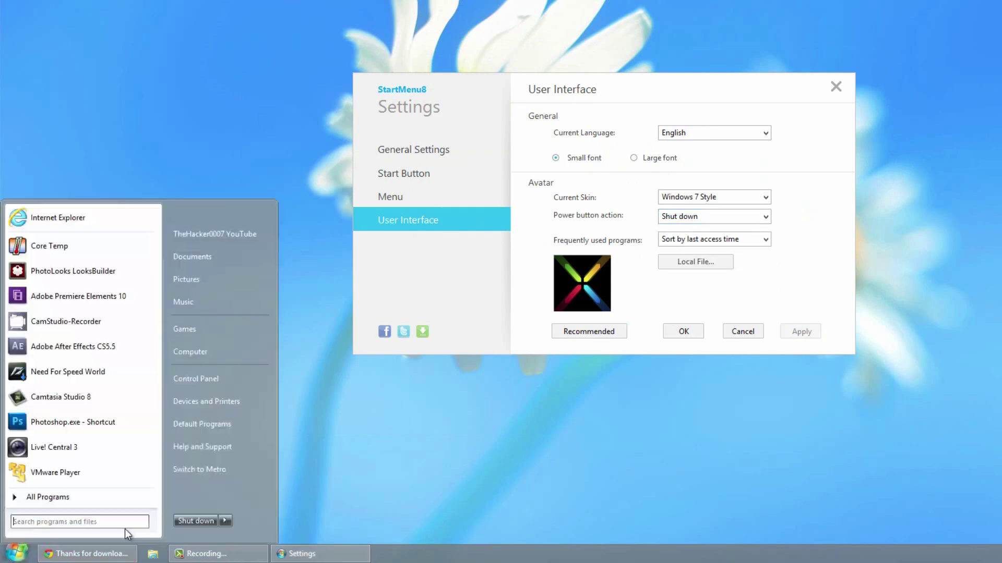
mouse_move(196, 514)
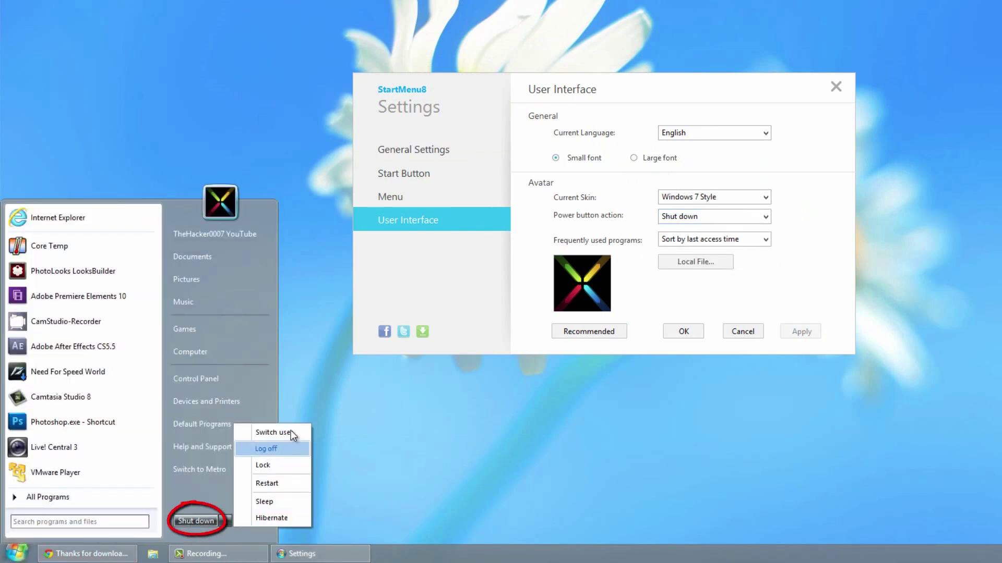
left_click(409, 454)
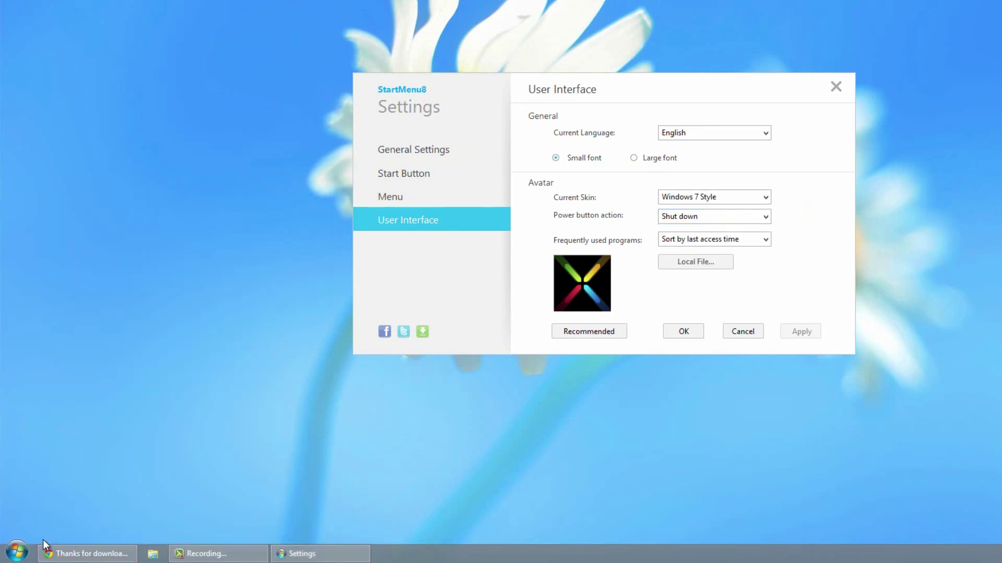
left_click(19, 553)
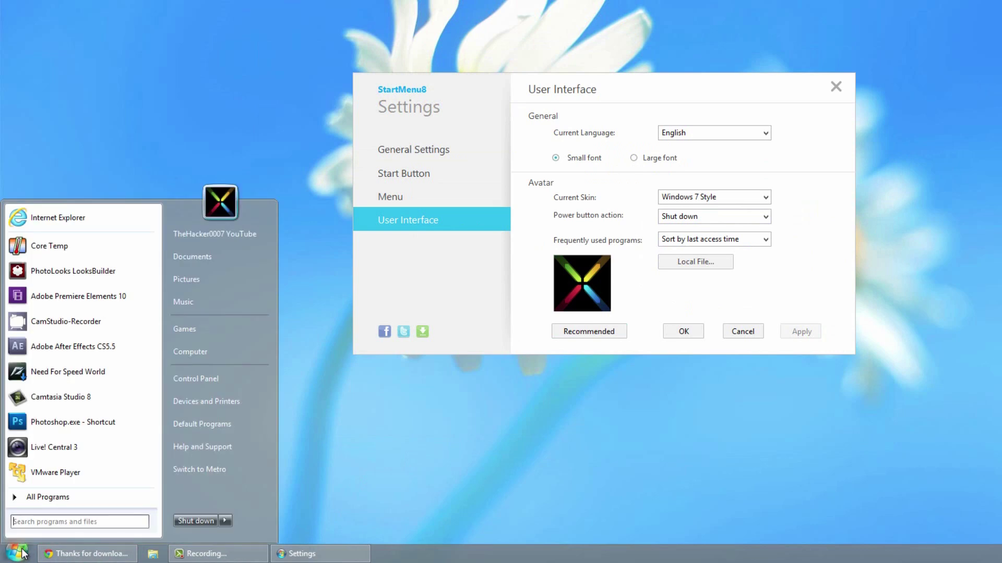